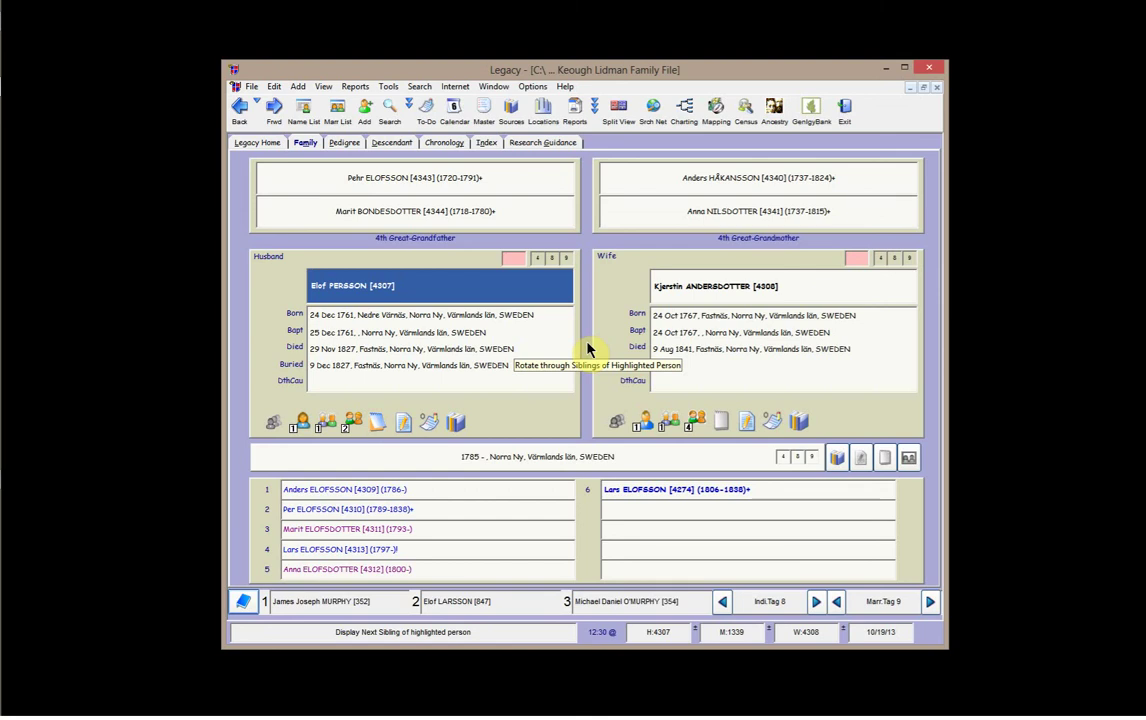
# Step: Rotate through the highlighted husband's siblings in the Family view until he is displayed again
pyautogui.click(588, 348)
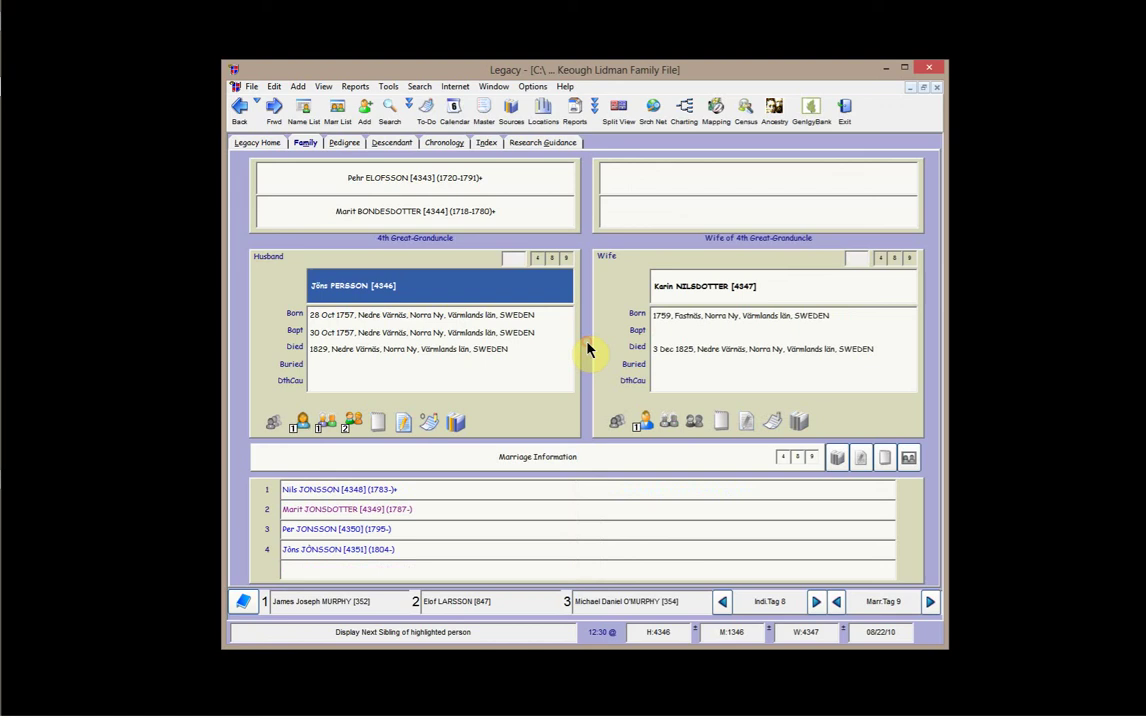
pyautogui.click(588, 348)
pyautogui.click(588, 348)
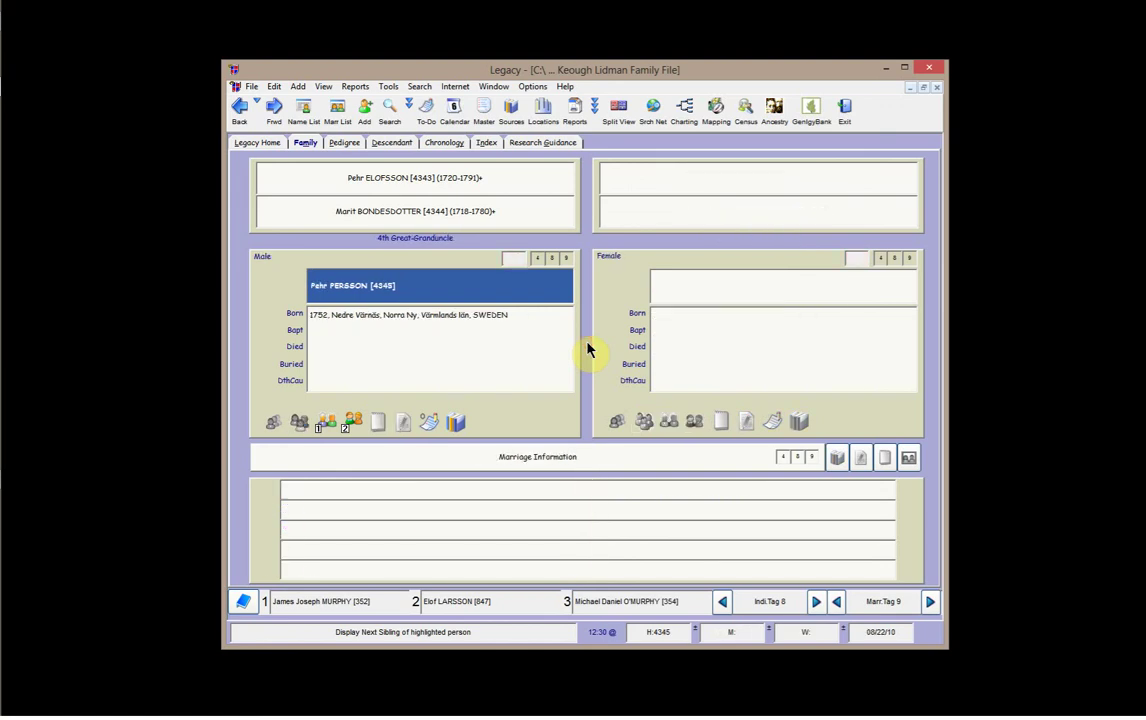
pyautogui.click(588, 348)
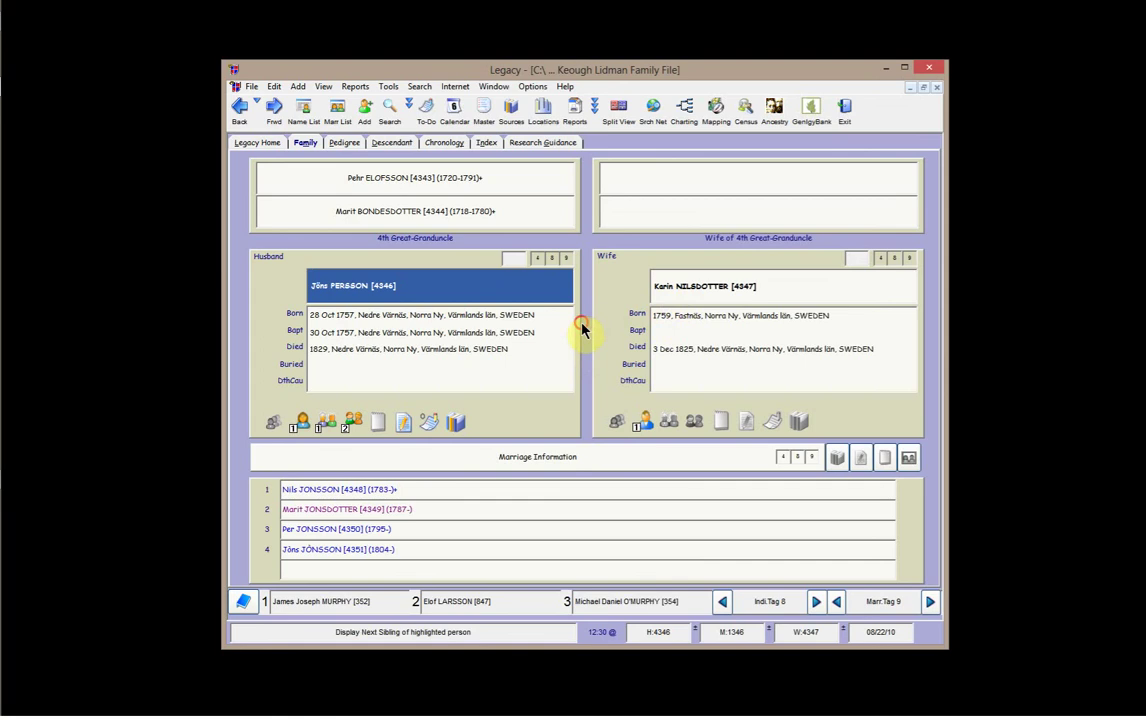
pyautogui.click(582, 328)
# Step: Highlight the wife and rotate through her siblings in the Family view
pyautogui.click(672, 287)
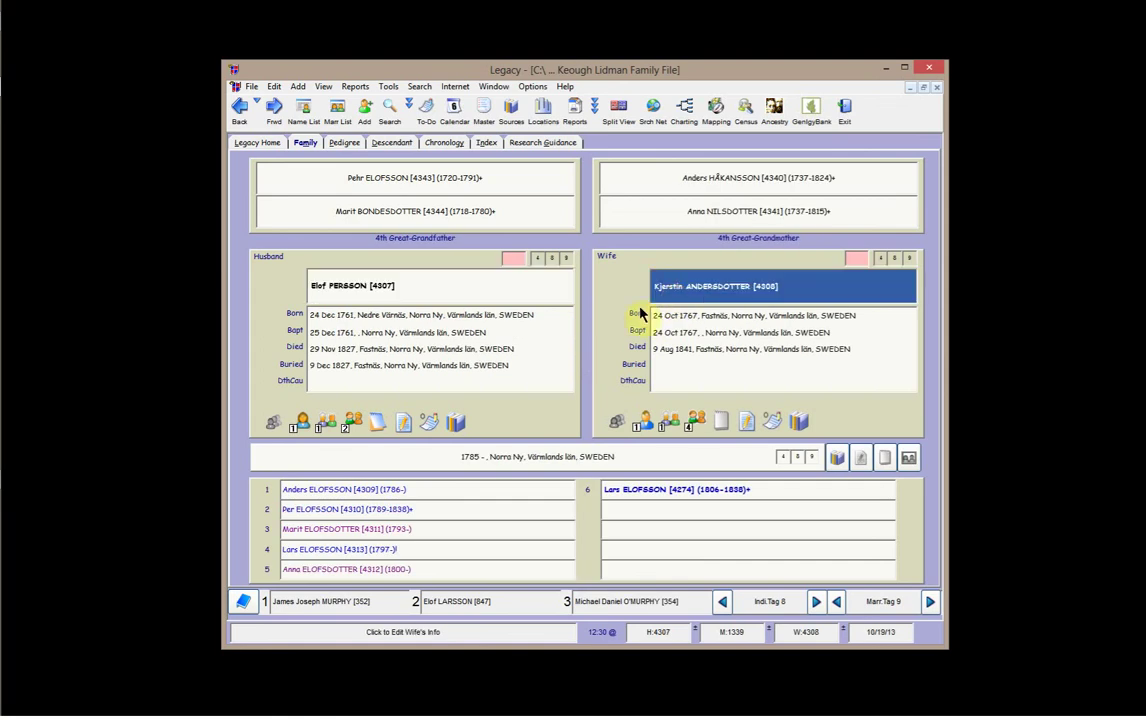
pyautogui.click(585, 320)
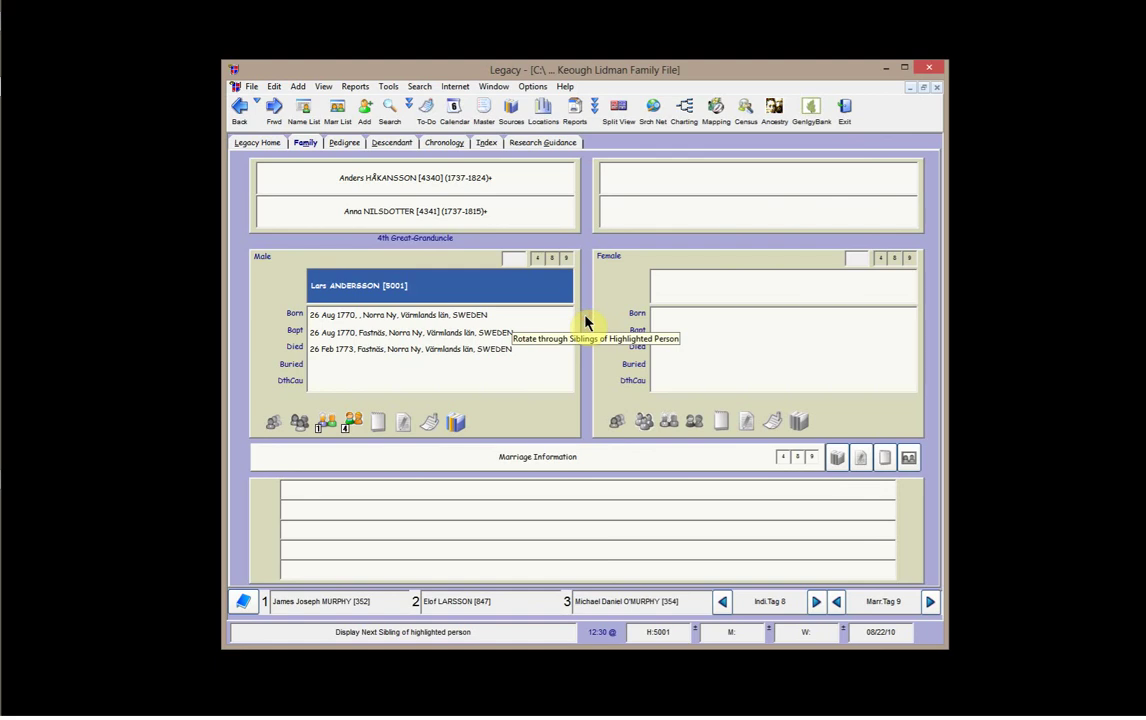
pyautogui.click(585, 320)
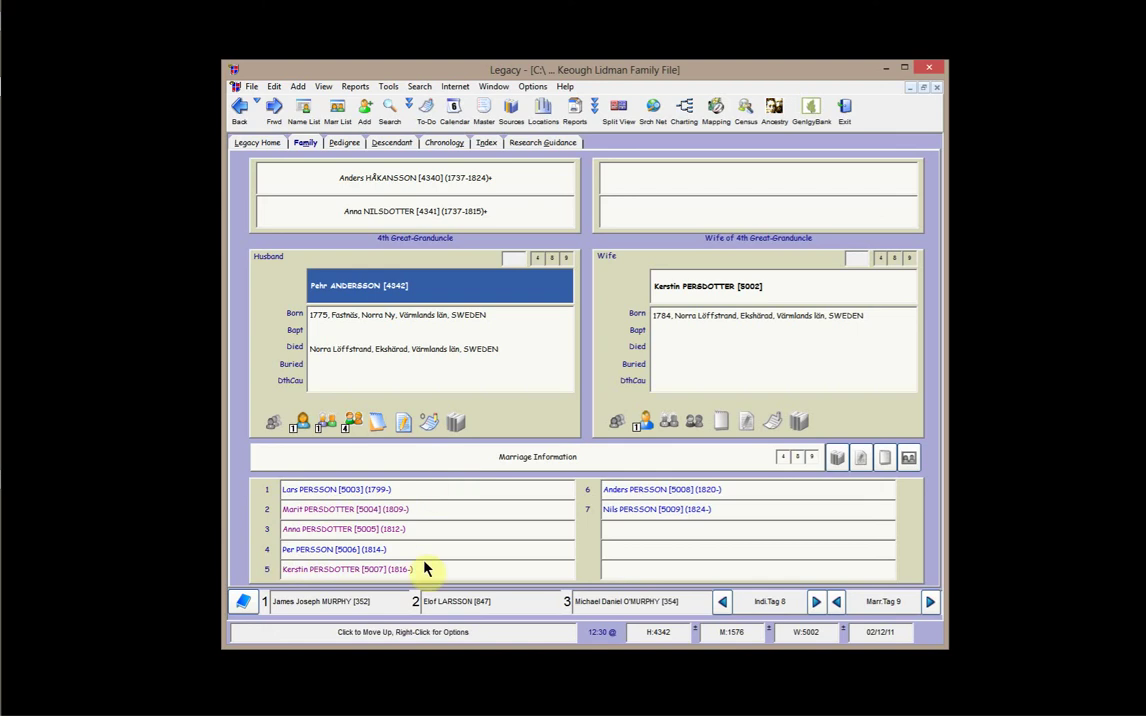
# Step: Visit the individuals in bookmarks 1 and 2, and view the full bookmark list
pyautogui.click(392, 602)
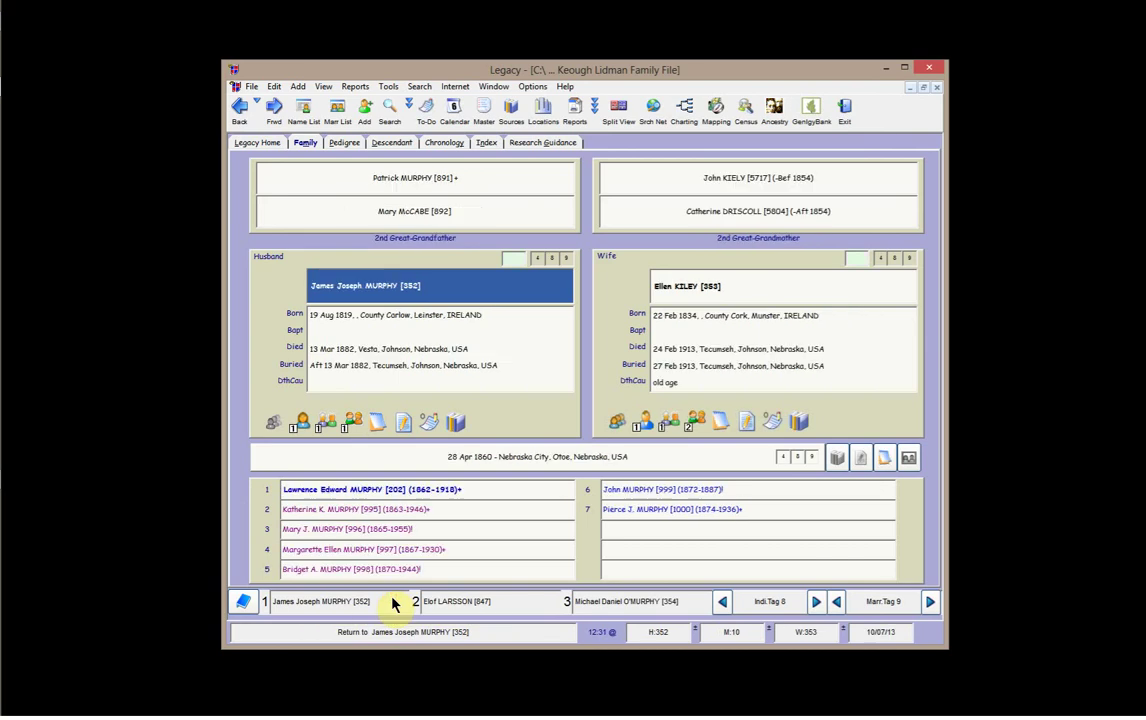
pyautogui.click(496, 606)
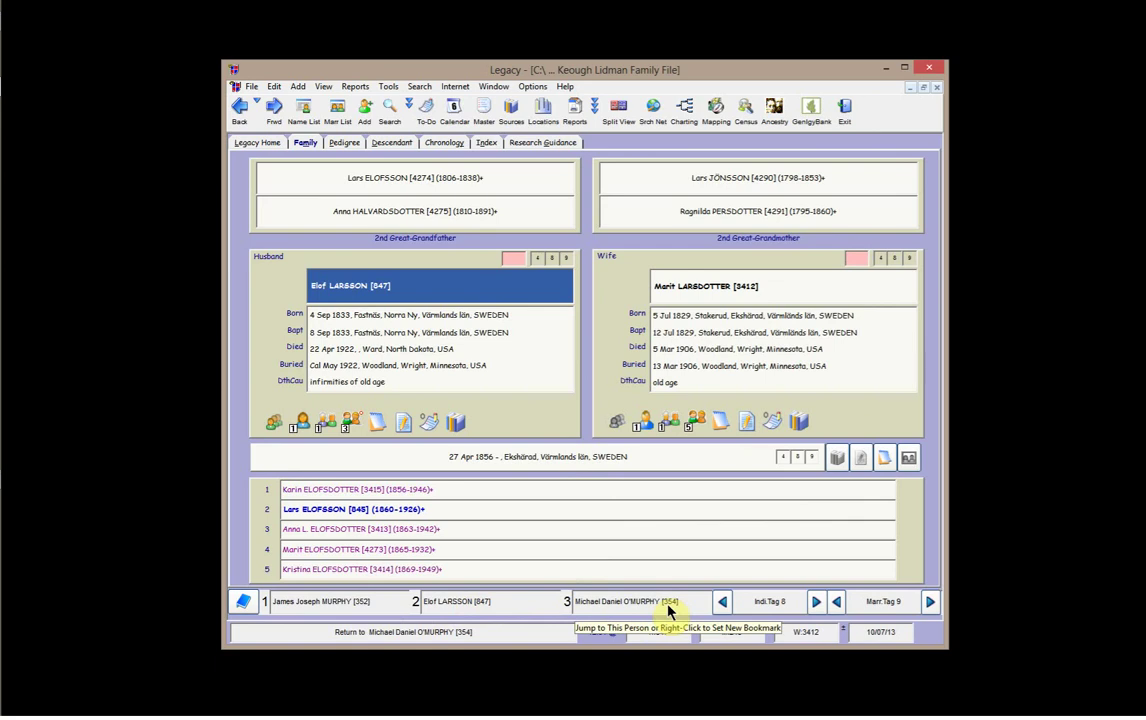
pyautogui.click(248, 603)
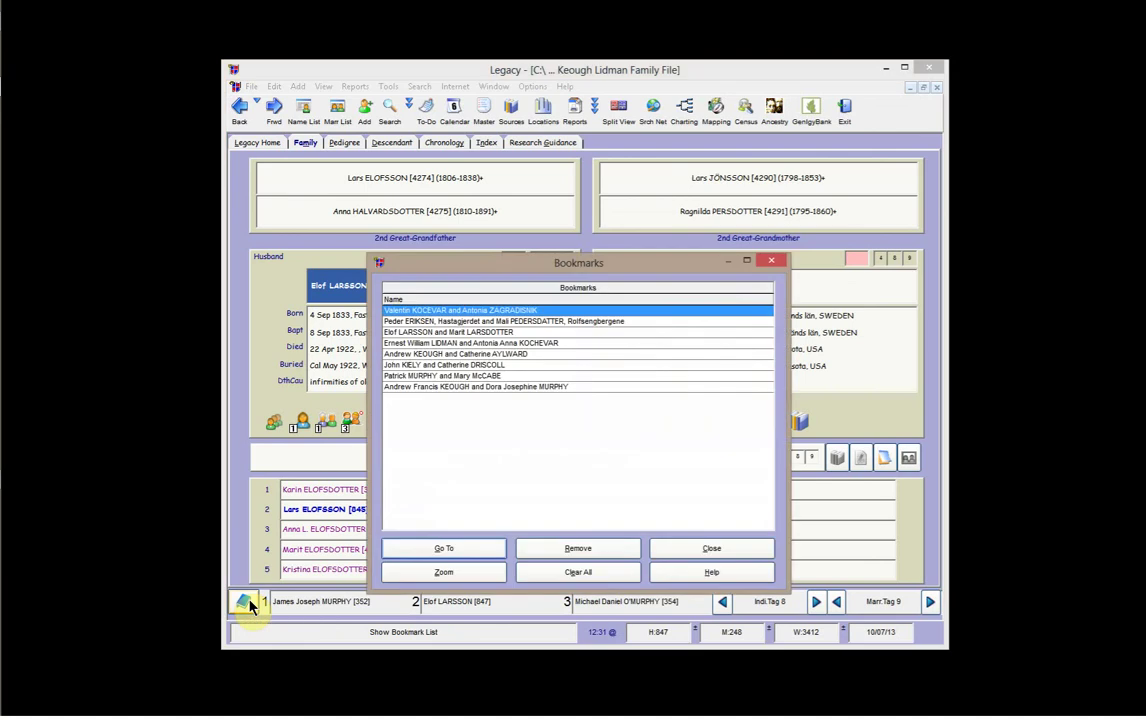
pyautogui.click(769, 261)
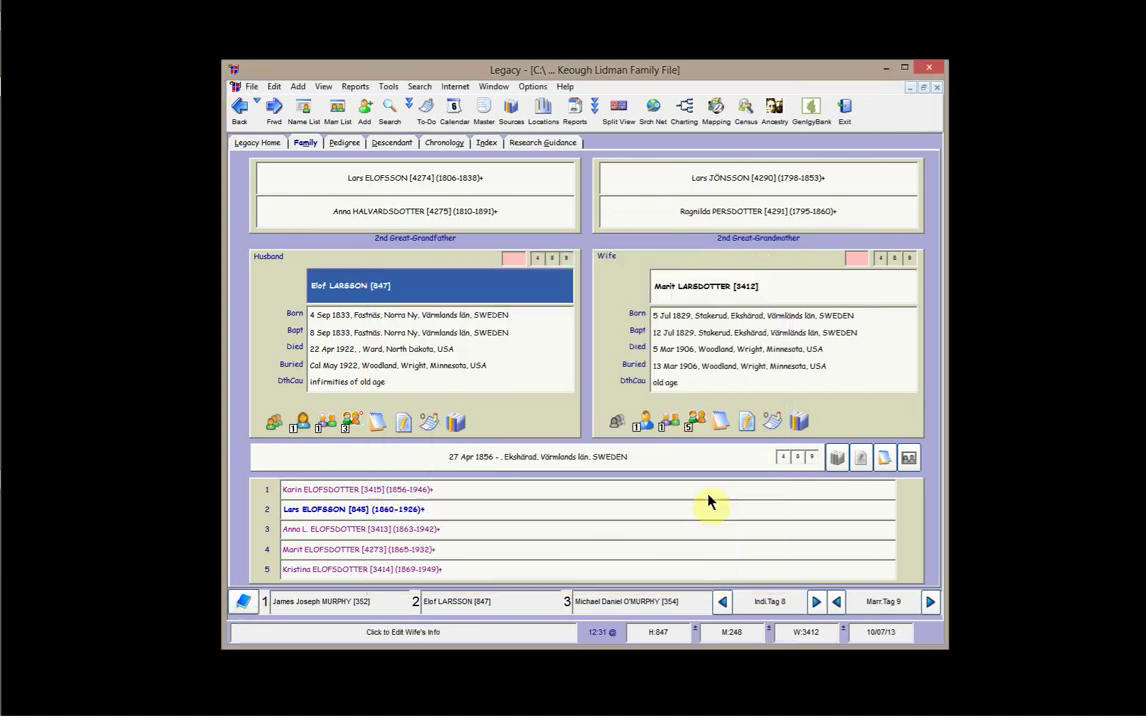
# Step: View the individual tag choices, and use Tag 8 to go to the last tagged individual and around to the first
pyautogui.click(769, 608)
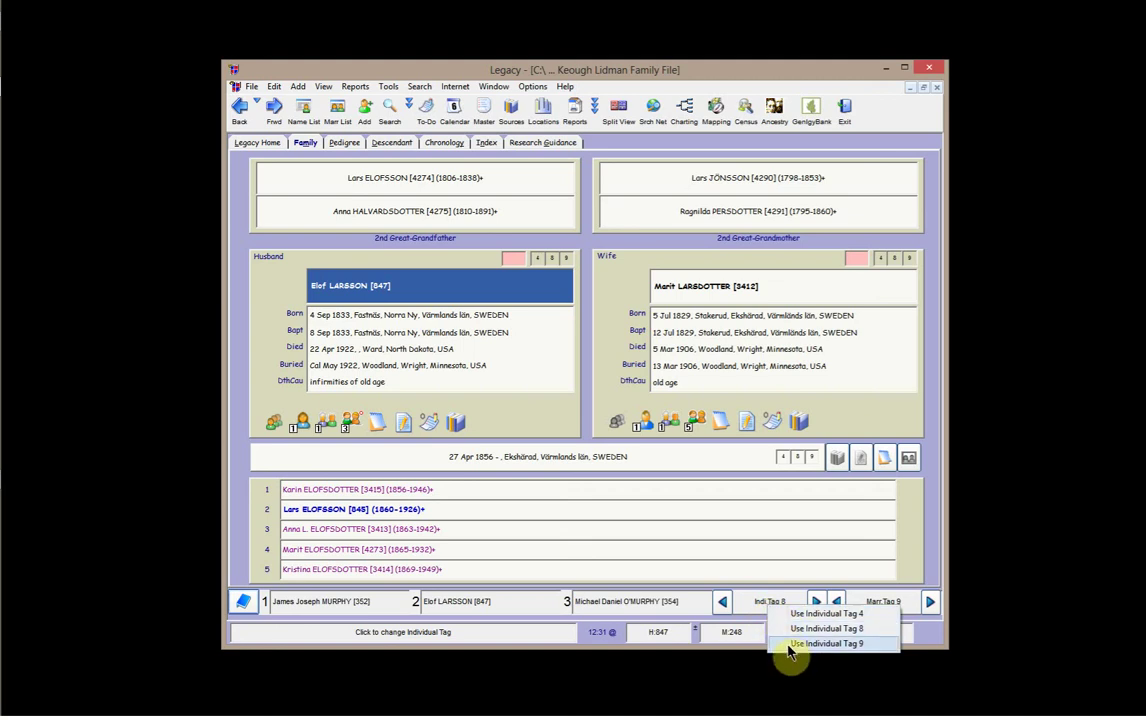
pyautogui.click(741, 614)
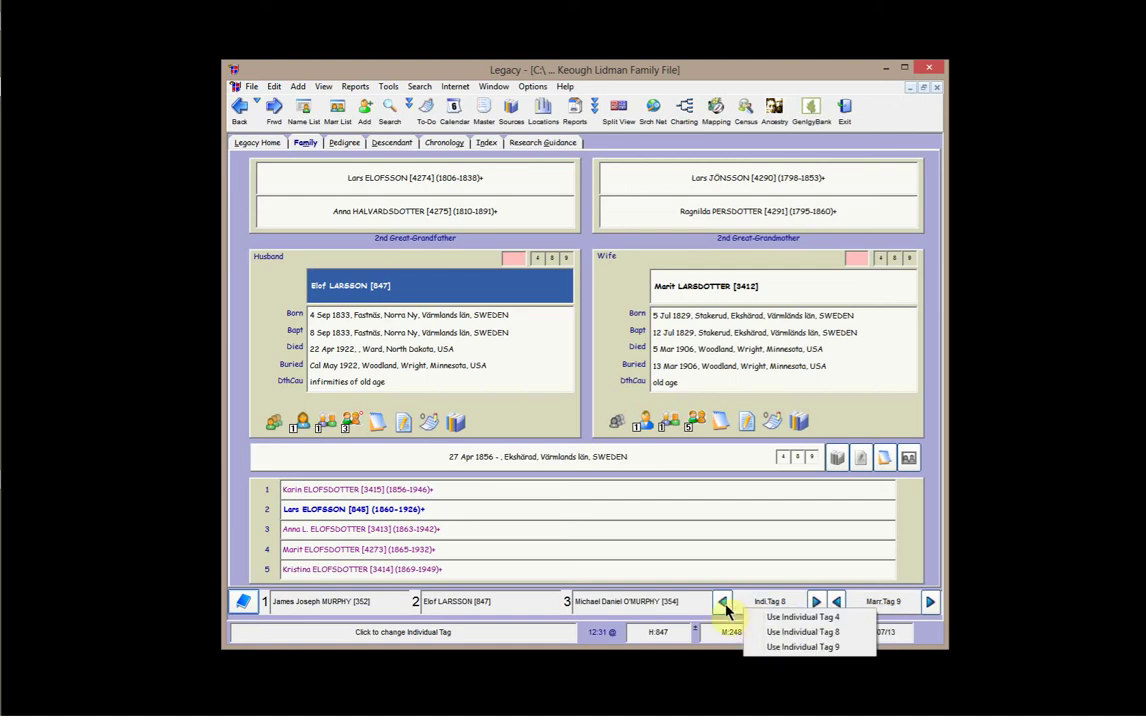
pyautogui.click(726, 605)
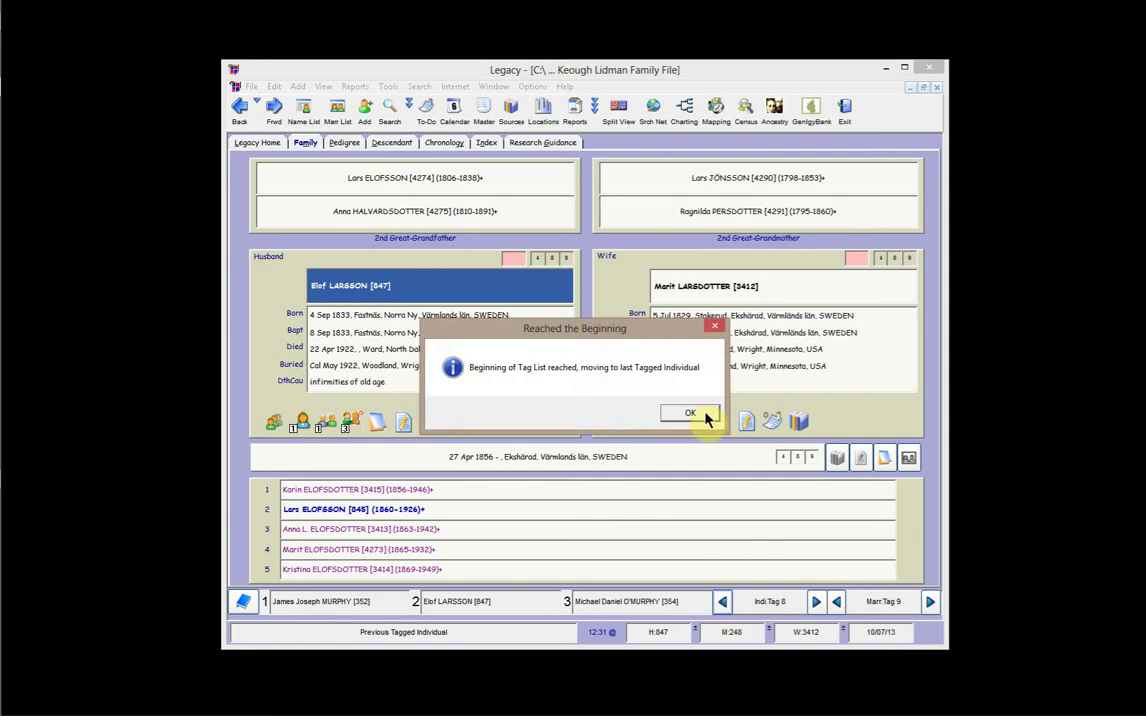
pyautogui.click(705, 420)
pyautogui.click(815, 602)
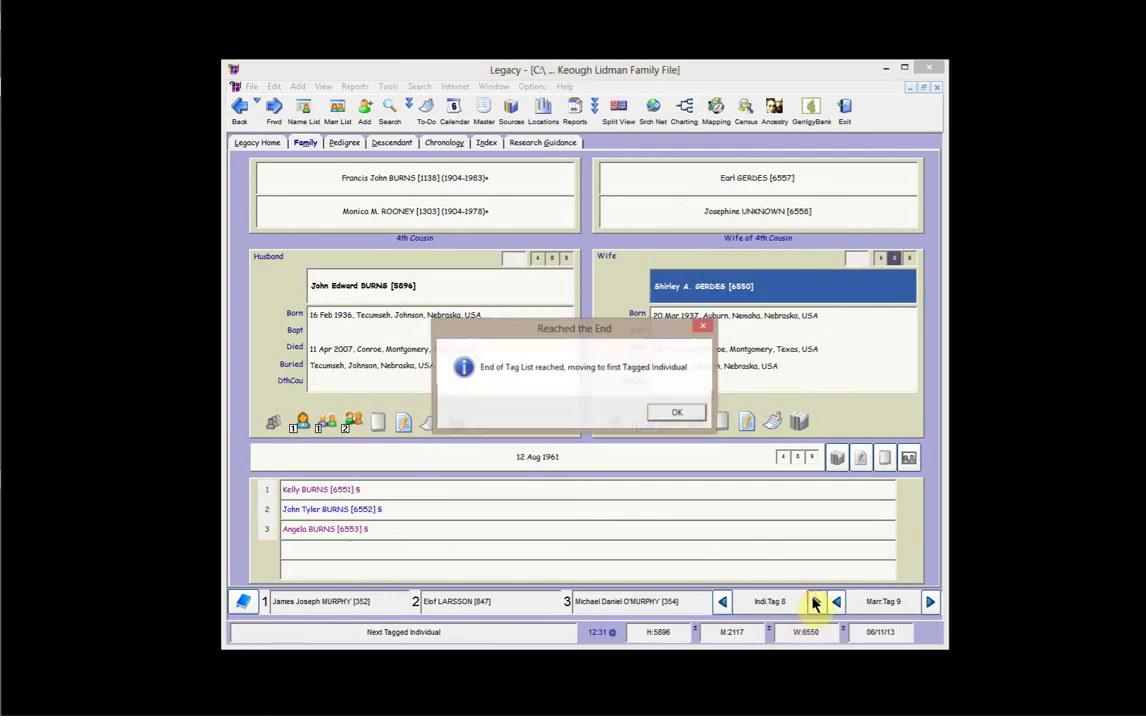
pyautogui.click(697, 415)
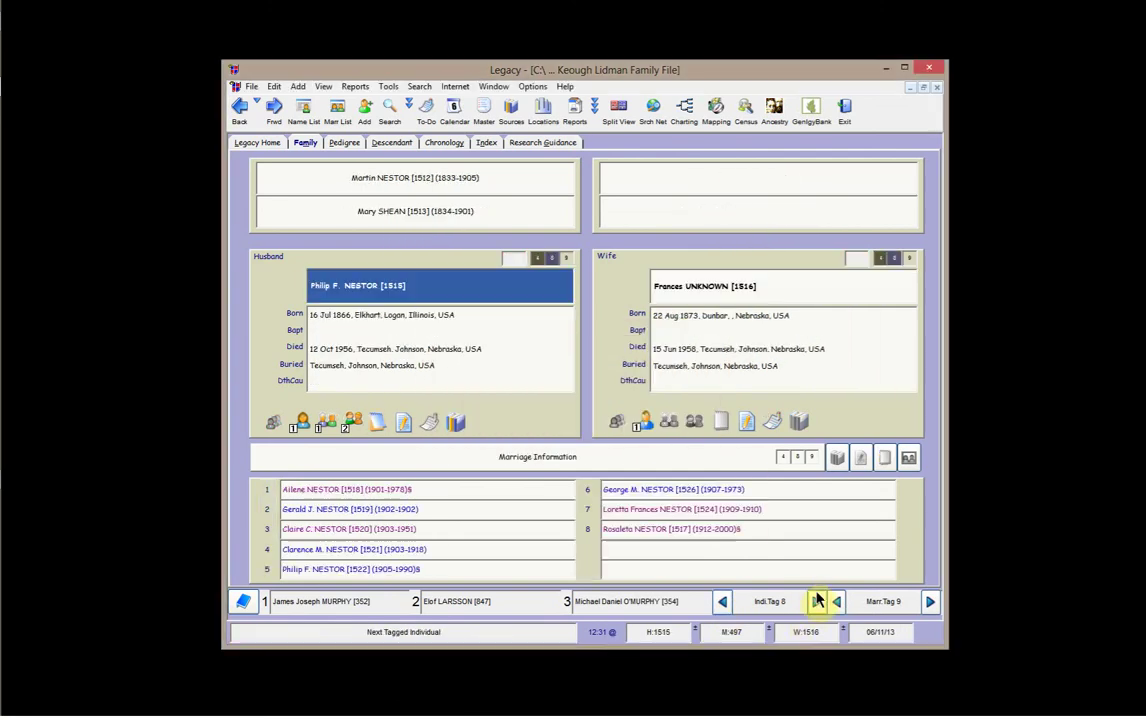
# Step: Browse forward and backward through the individuals marked with Tag 8
pyautogui.click(815, 604)
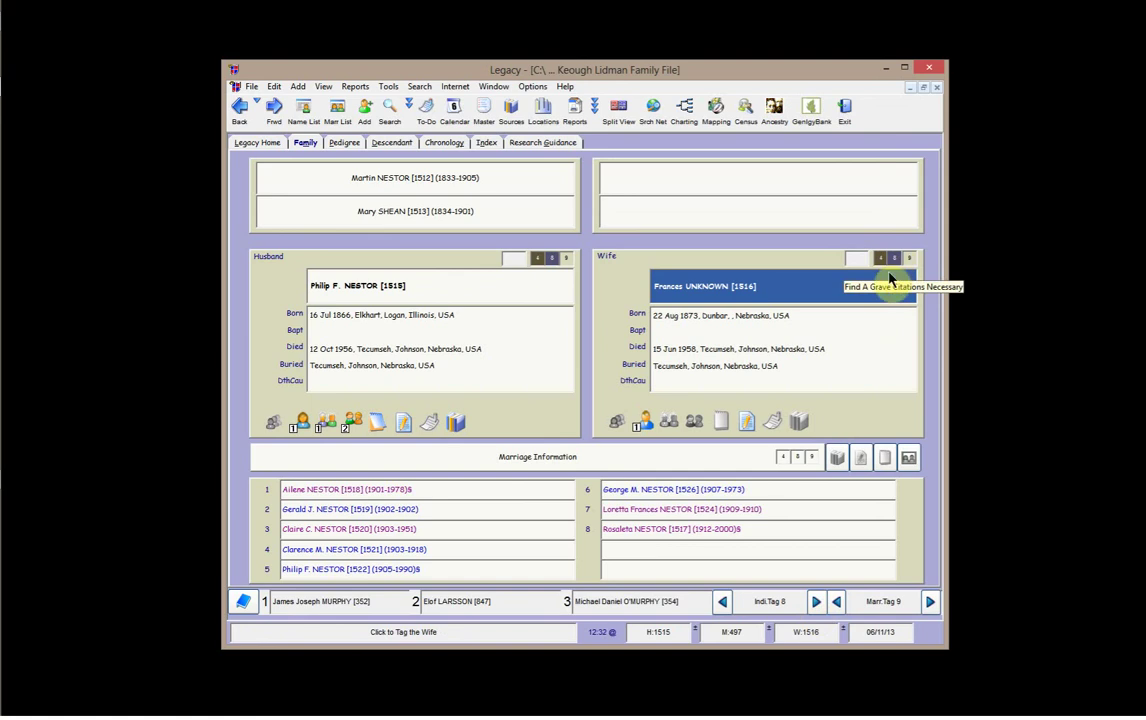
pyautogui.click(819, 604)
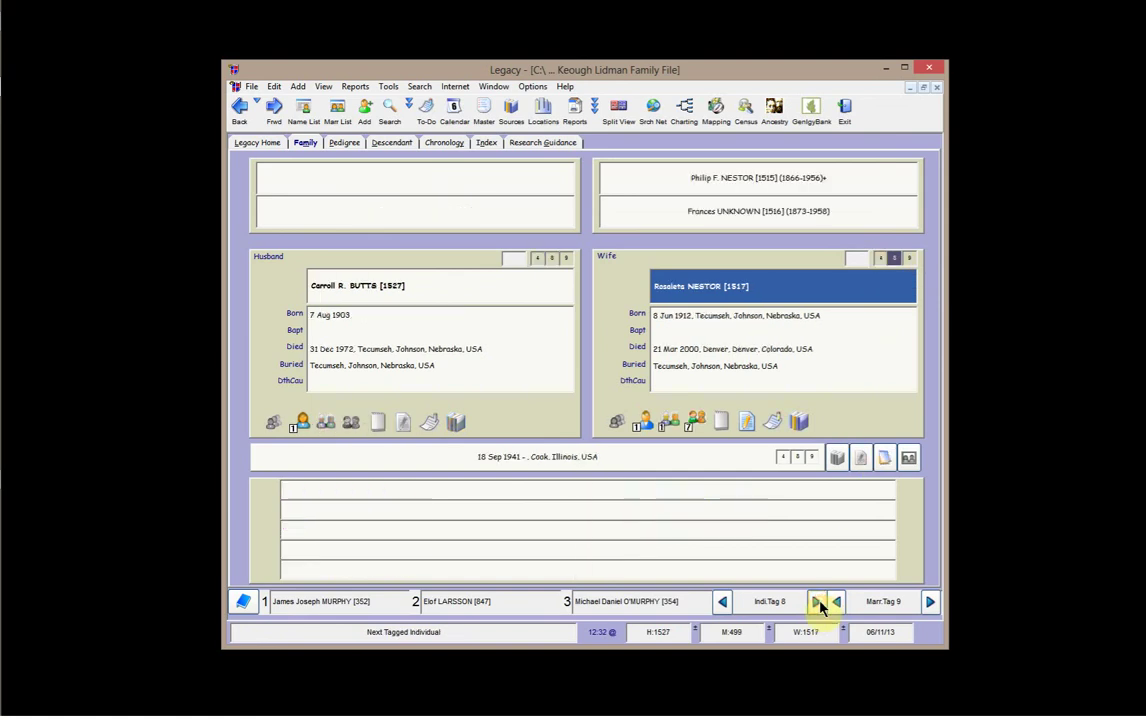
pyautogui.click(819, 604)
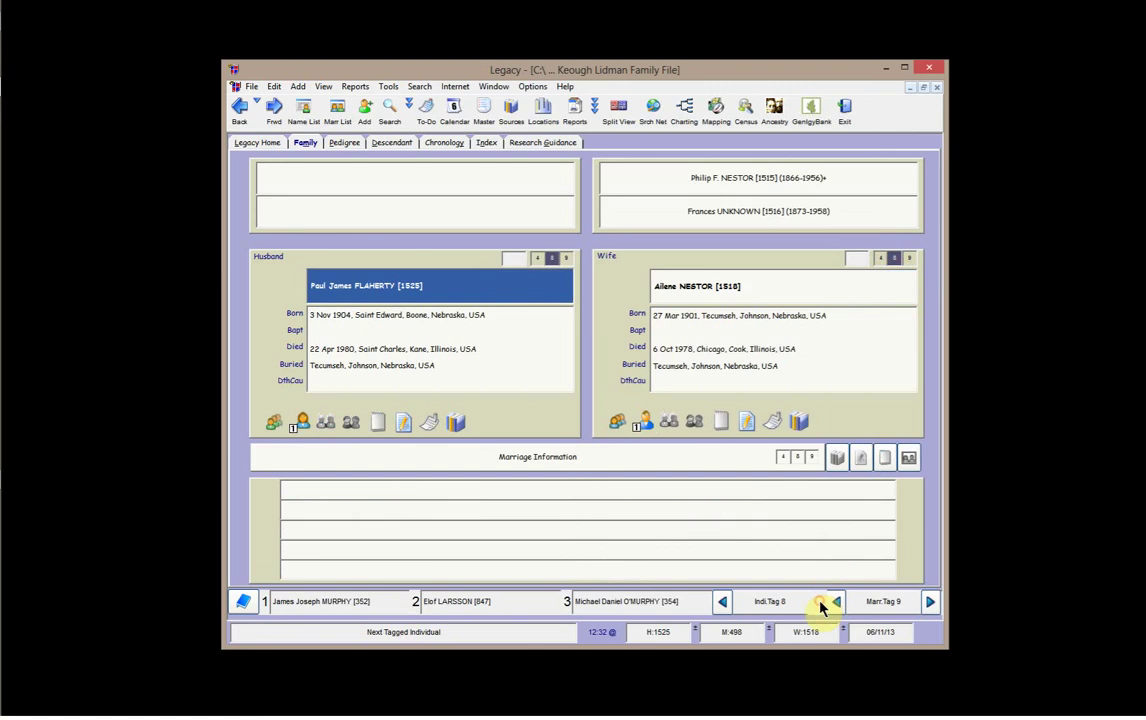
pyautogui.click(723, 603)
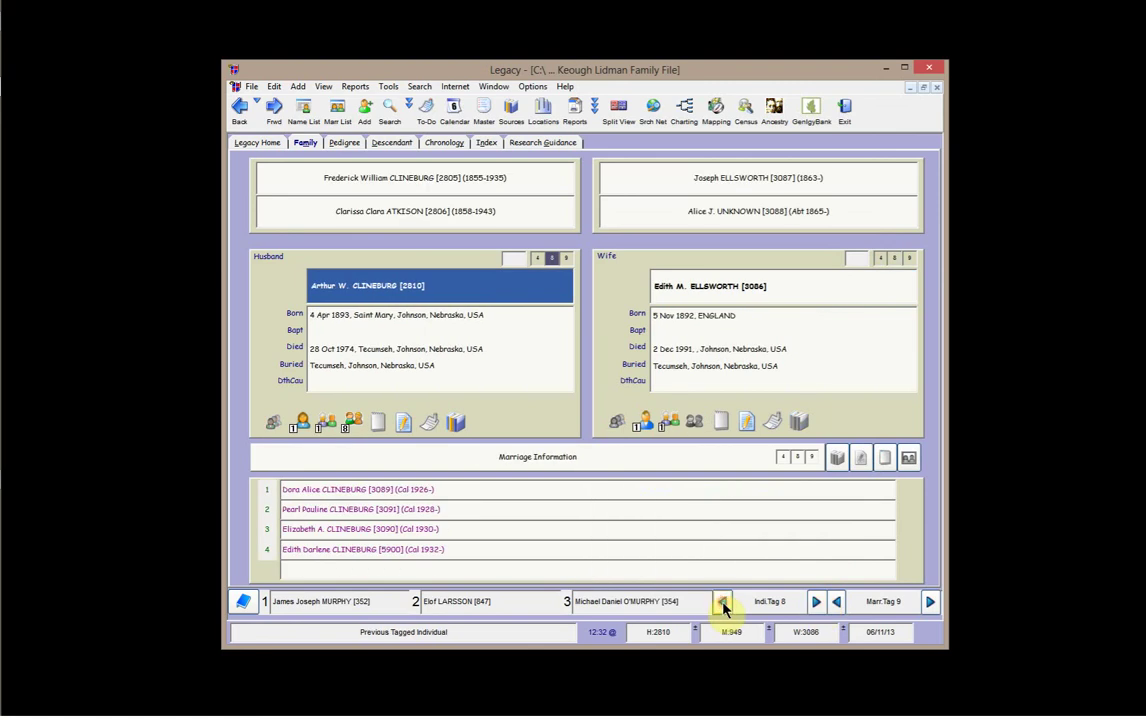
pyautogui.click(723, 604)
pyautogui.click(816, 604)
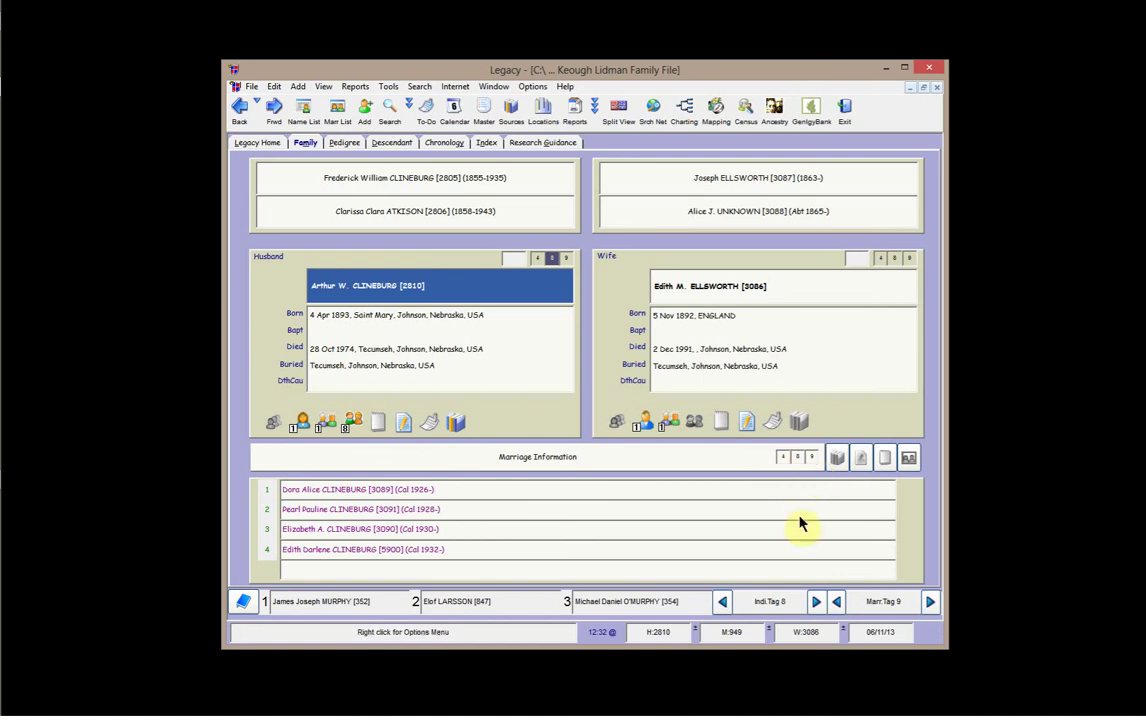
# Step: Go to the individual with RIN 354
pyautogui.click(660, 632)
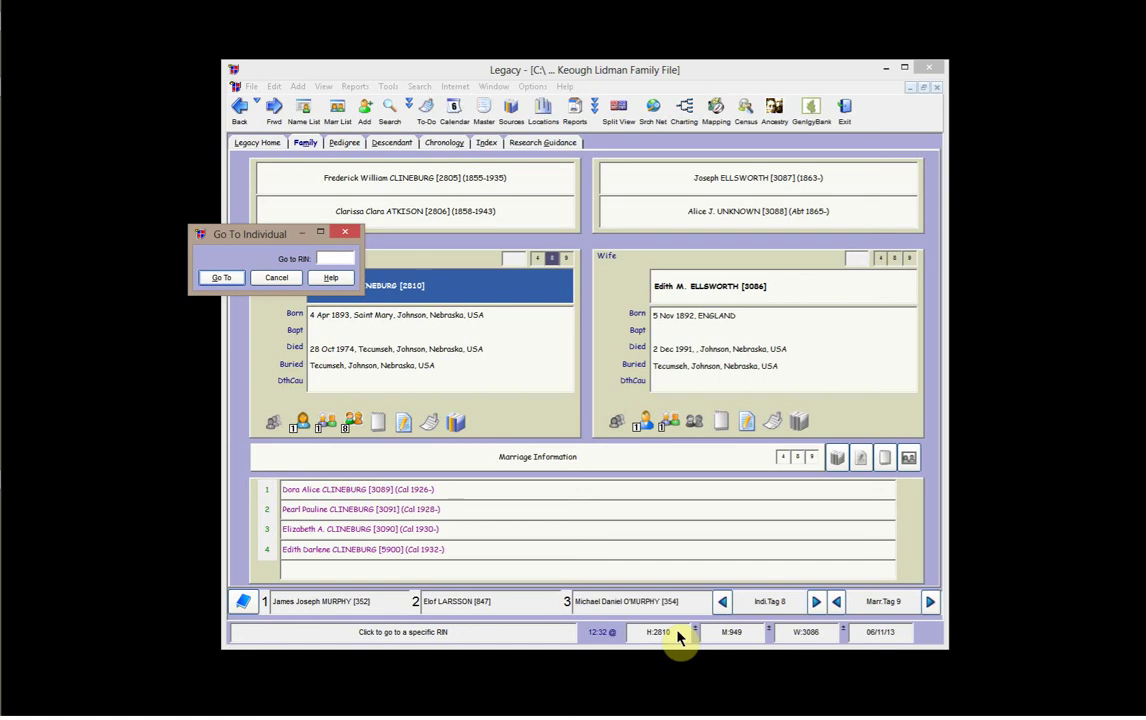
pyautogui.write('354')
pyautogui.press('Return')
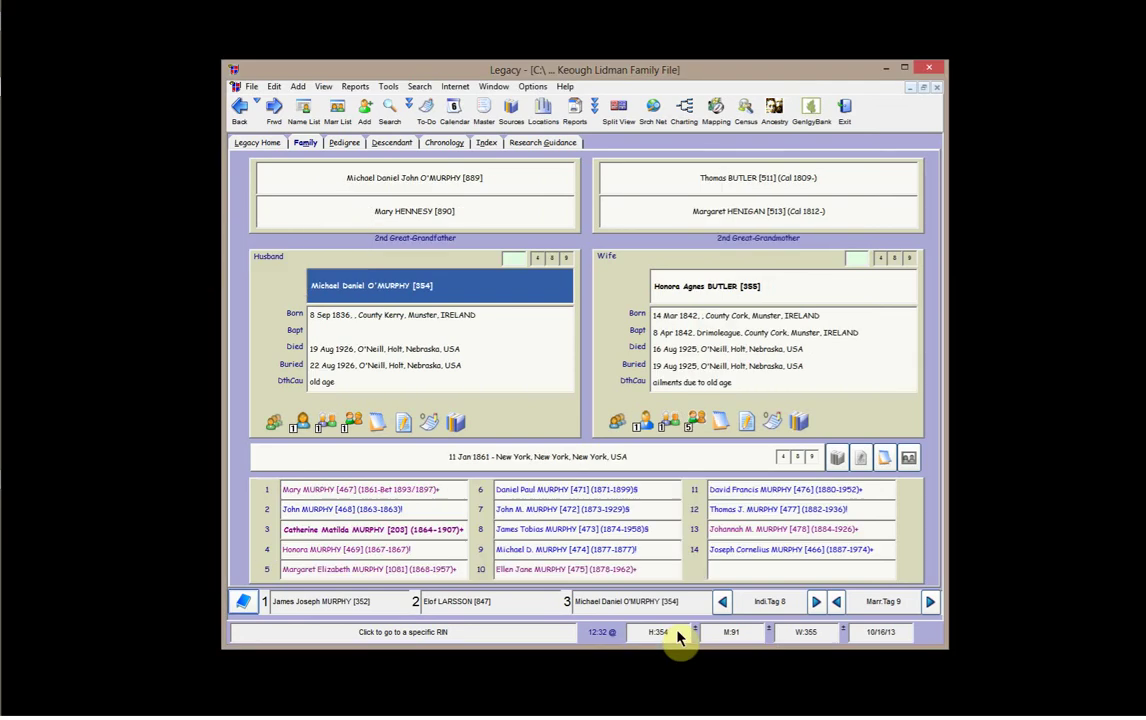
# Step: Bring up the prompt for going to a marriage by MRIN and the wife's go-to-RIN prompt, closing each without an entry
pyautogui.click(751, 632)
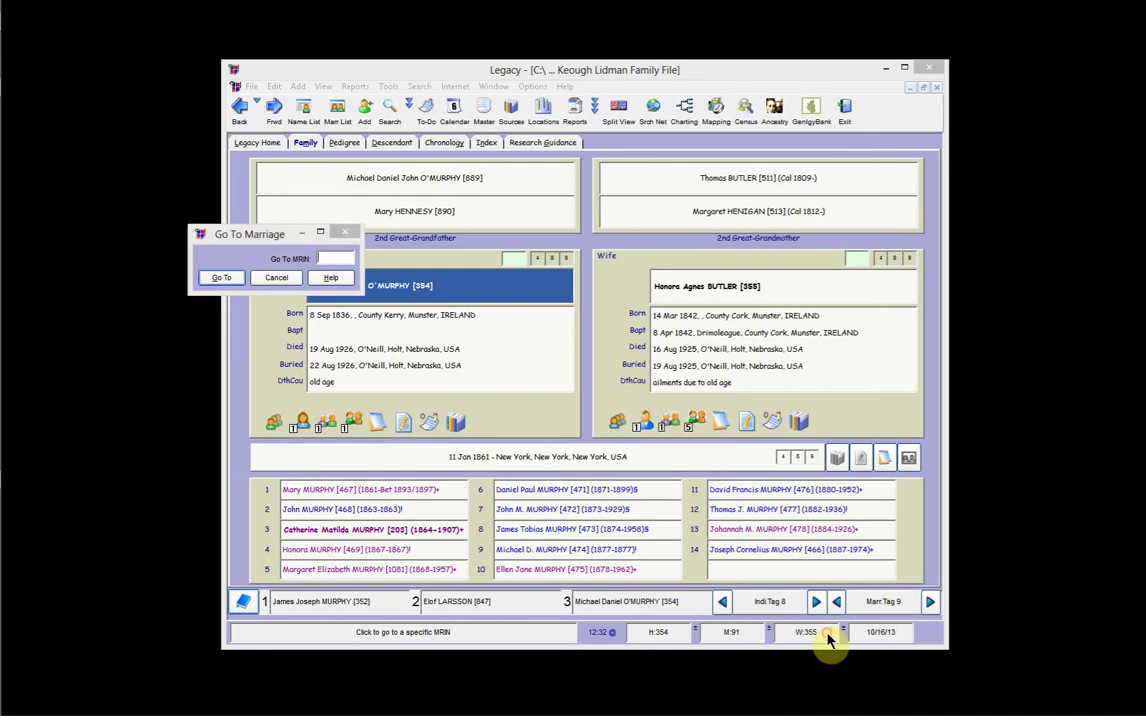
pyautogui.click(345, 232)
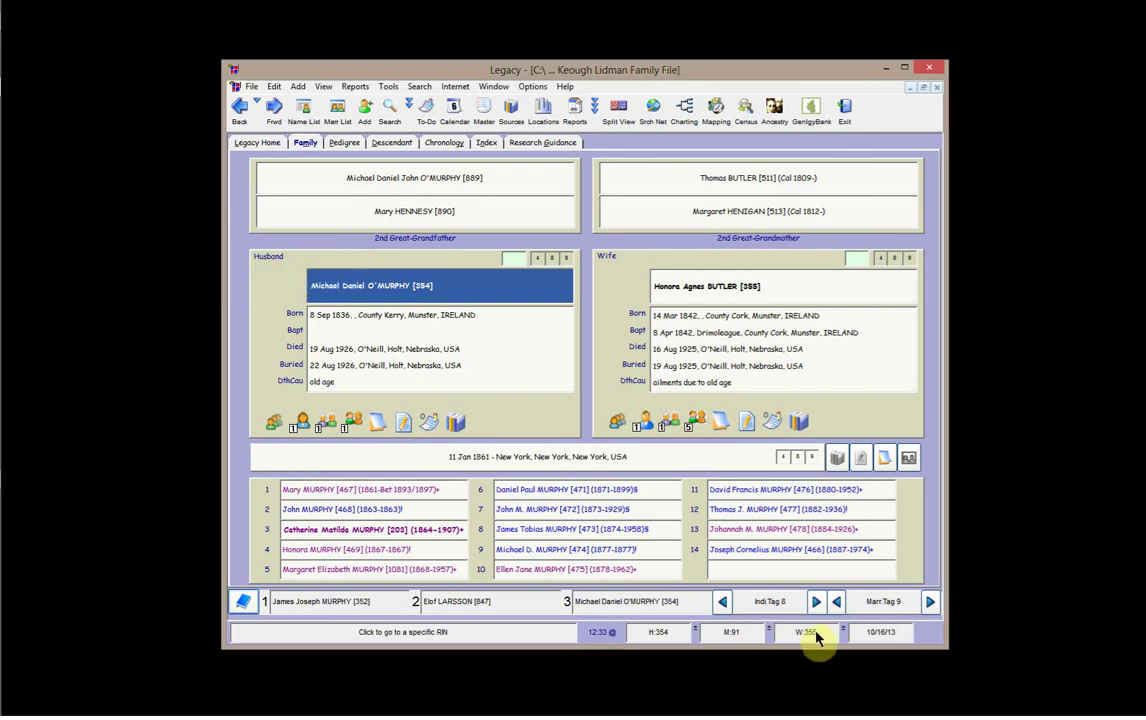
pyautogui.click(826, 636)
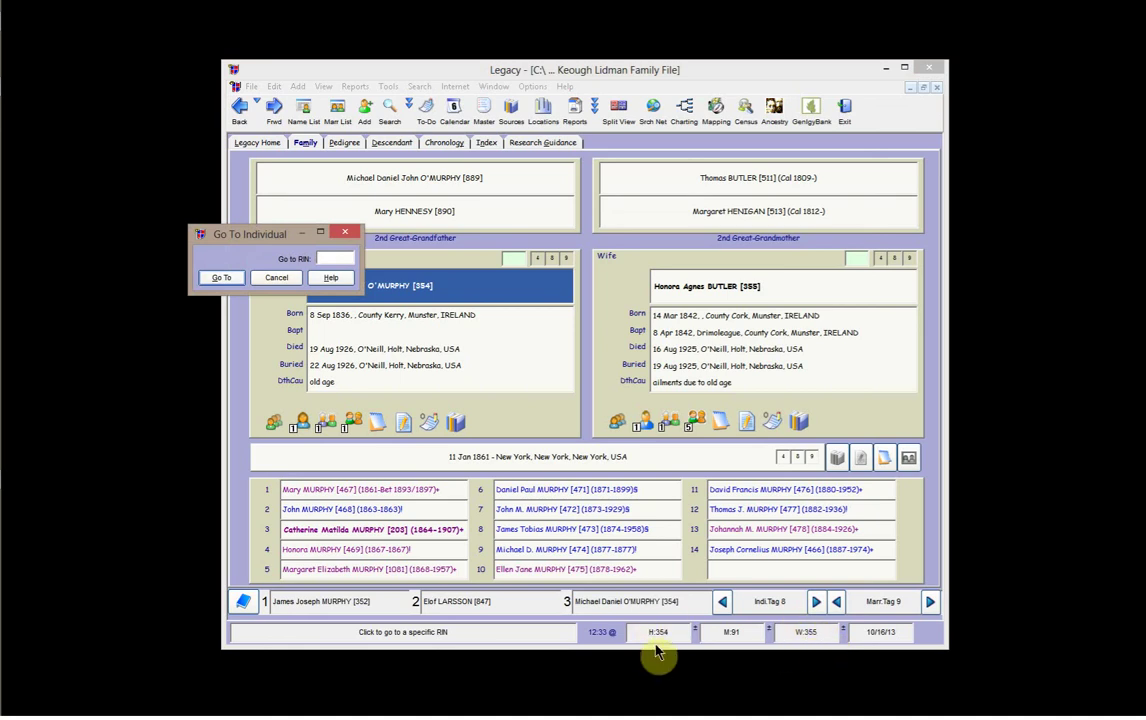
pyautogui.click(342, 234)
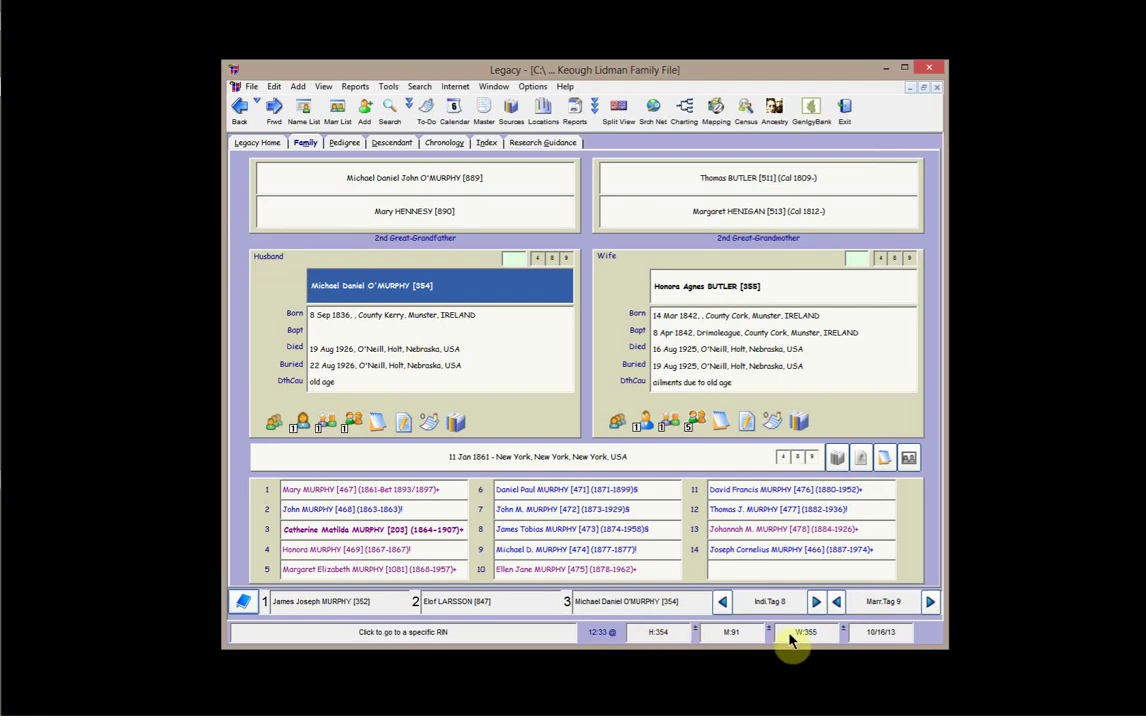
# Step: Check the last modified and added dates for the displayed husband, wife and marriage
pyautogui.click(880, 633)
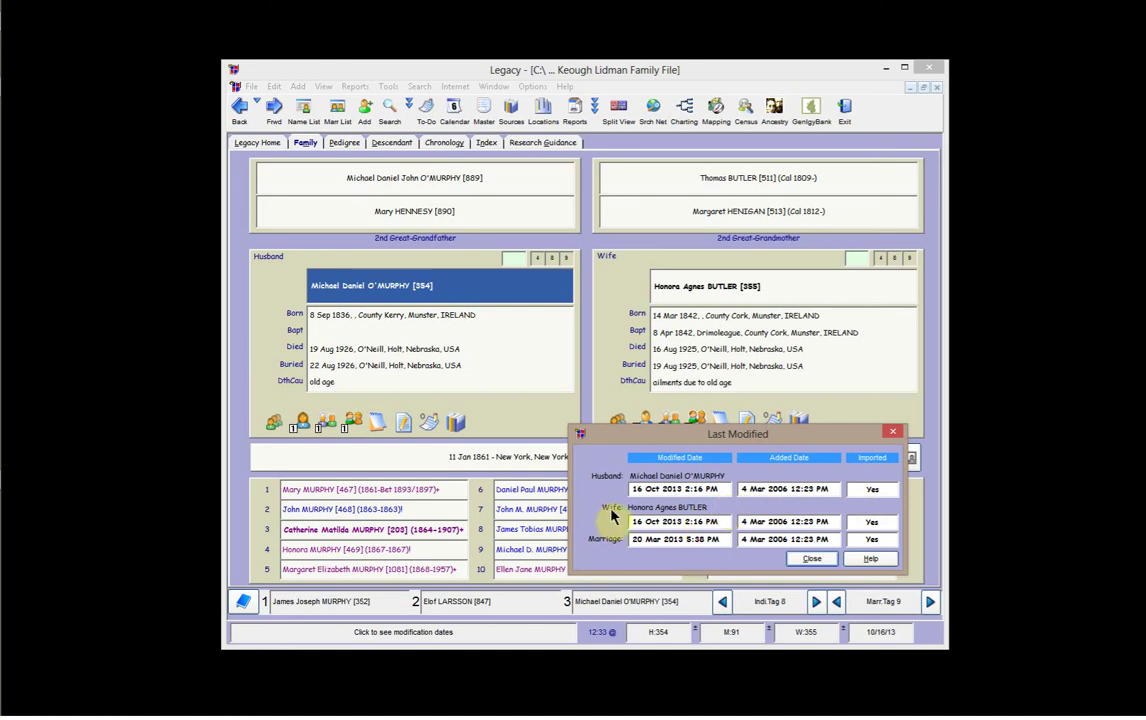
pyautogui.click(806, 559)
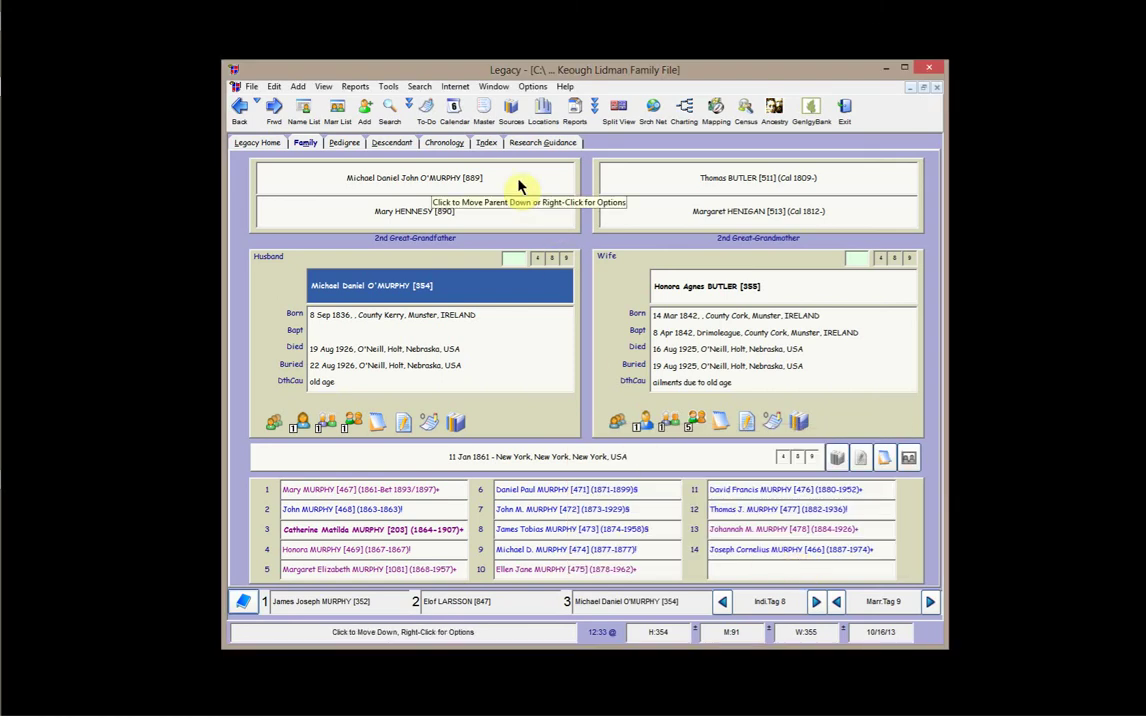
# Step: Navigate from the husband to his father's family, bring up the first child there, and rotate to the next sibling
pyautogui.click(519, 186)
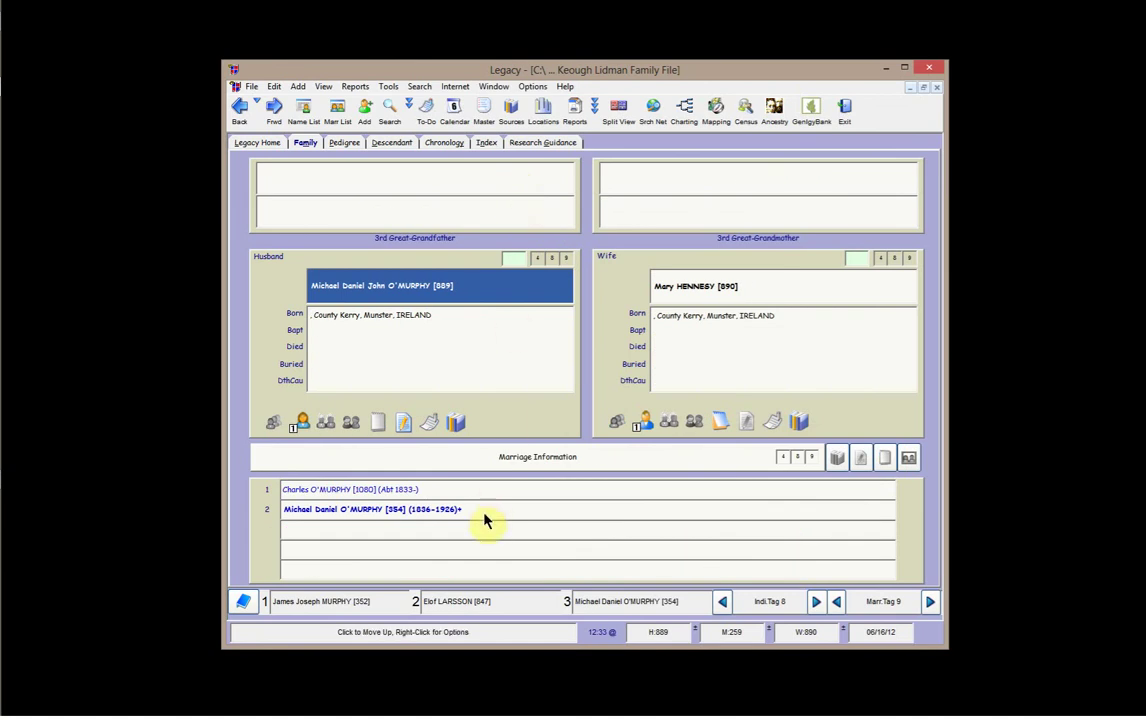
pyautogui.click(430, 492)
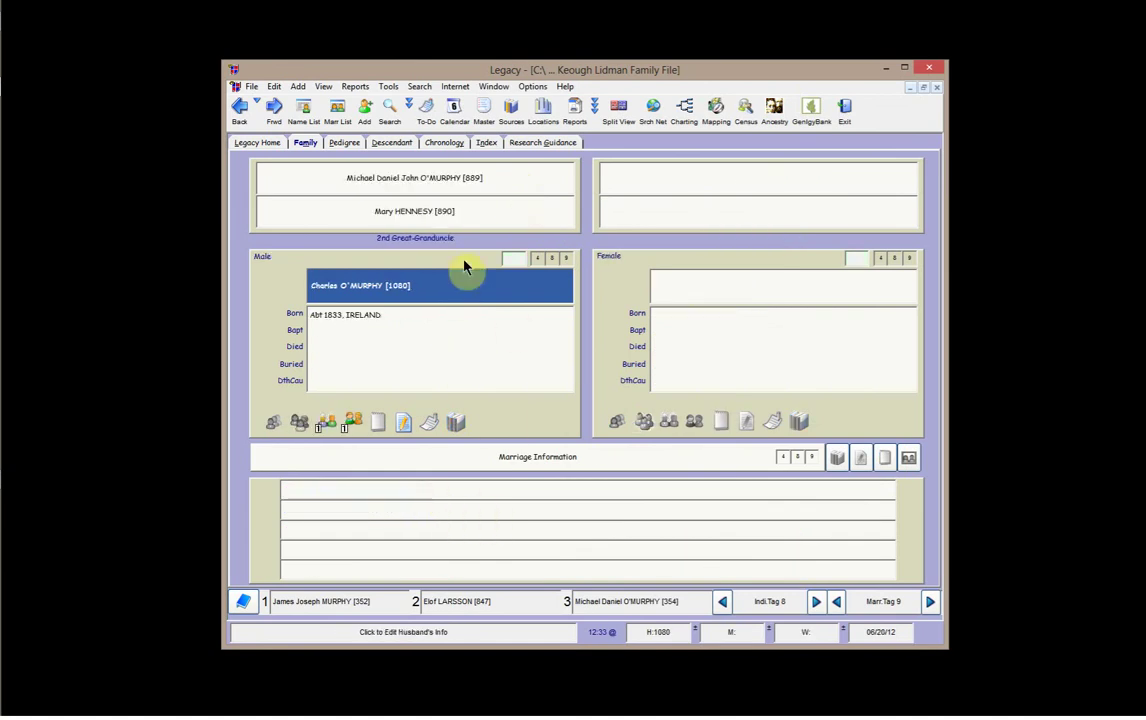
pyautogui.click(587, 328)
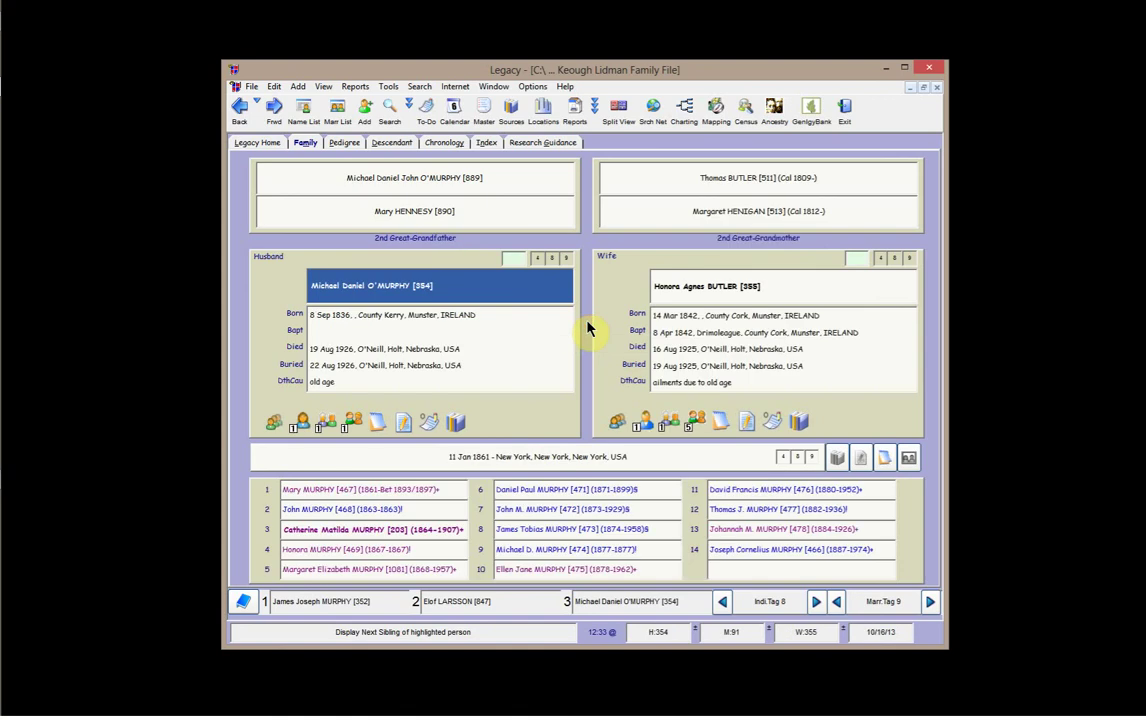
# Step: Highlight the wife, rotate to her next sibling, and move up to their father's family
pyautogui.click(766, 292)
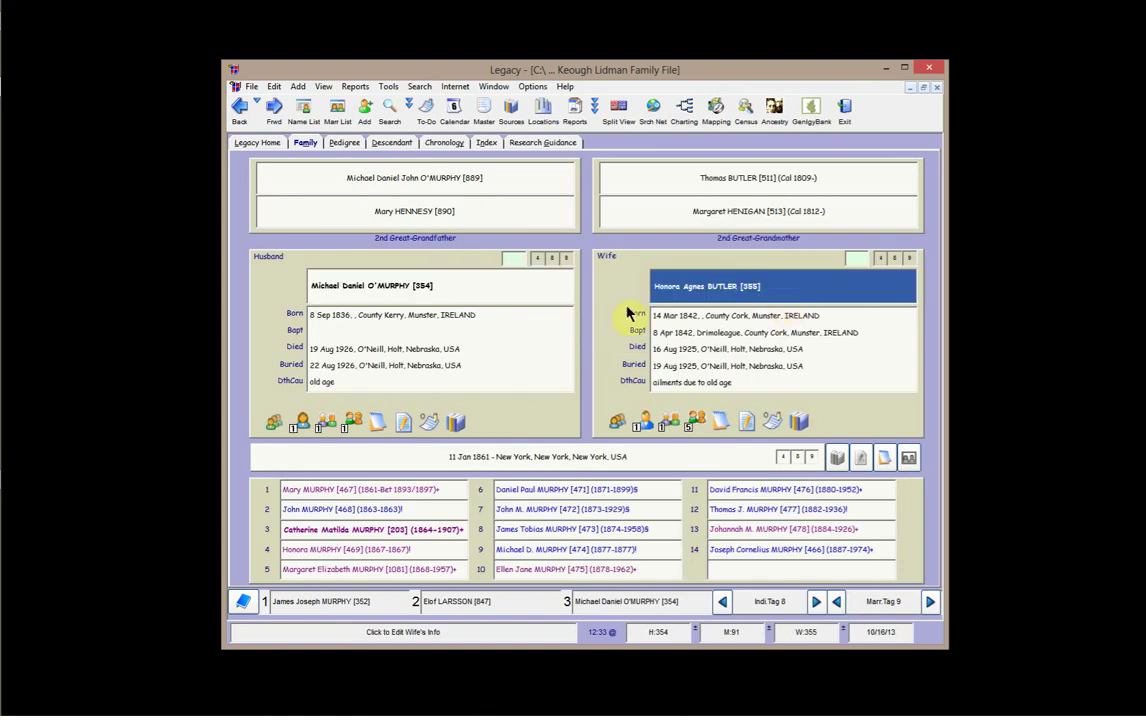
pyautogui.click(585, 316)
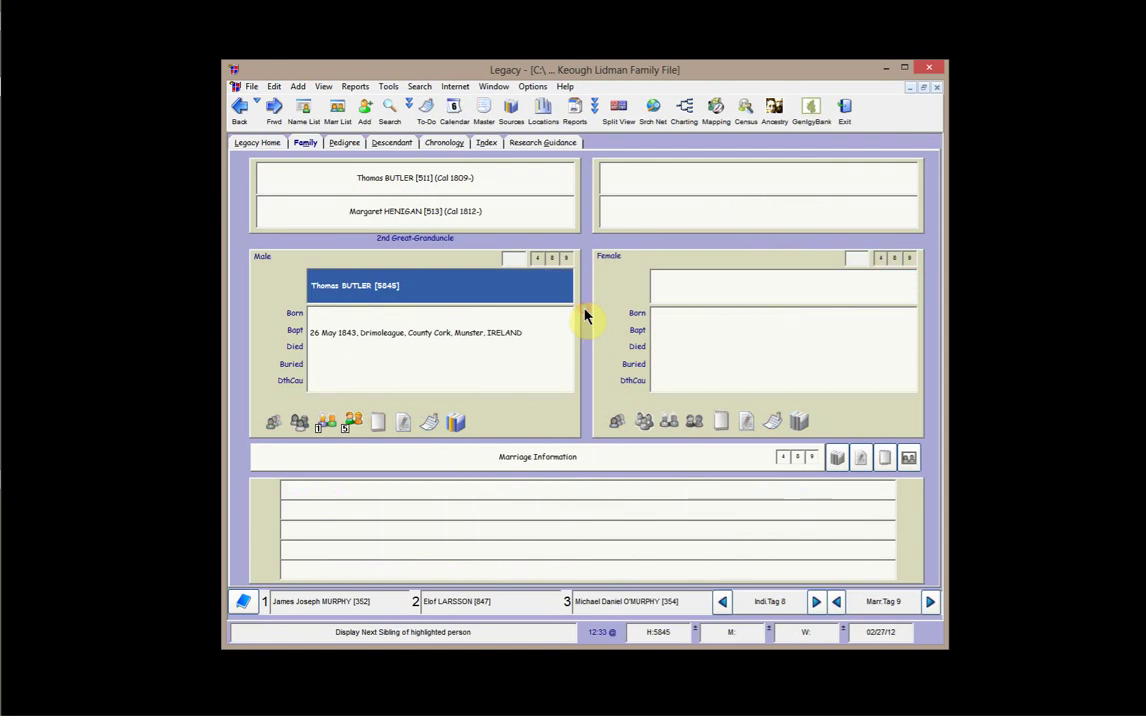
pyautogui.click(499, 183)
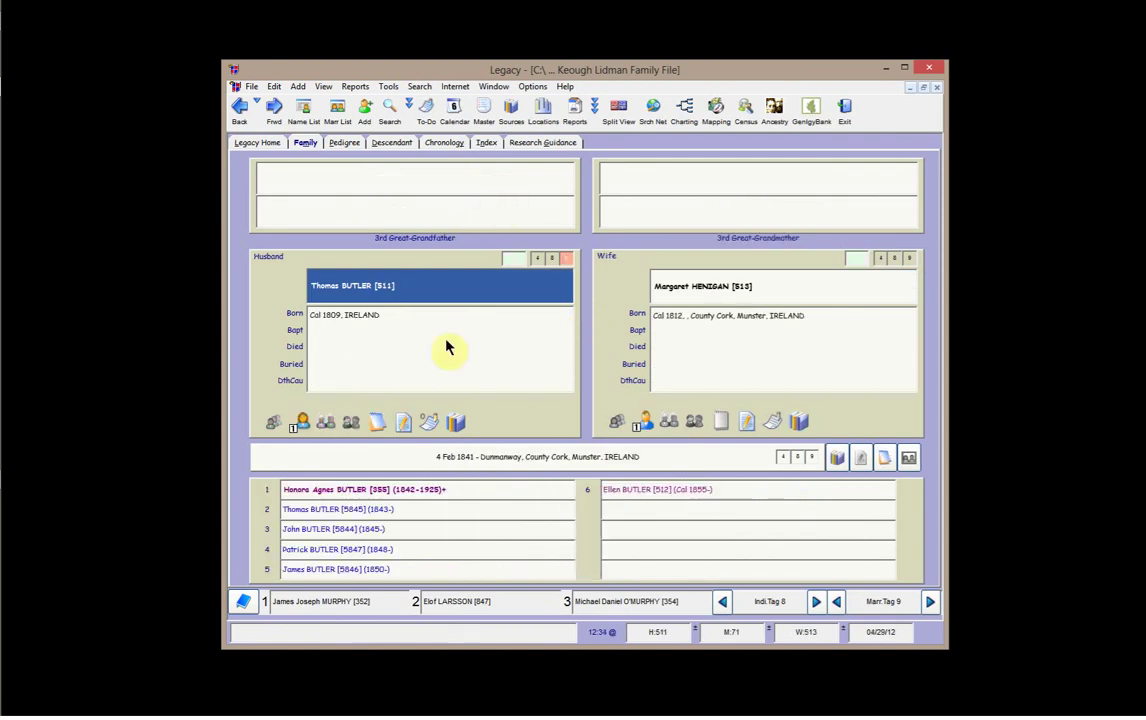
# Step: Move down to the father's first child, and from that family to child number 13
pyautogui.click(453, 491)
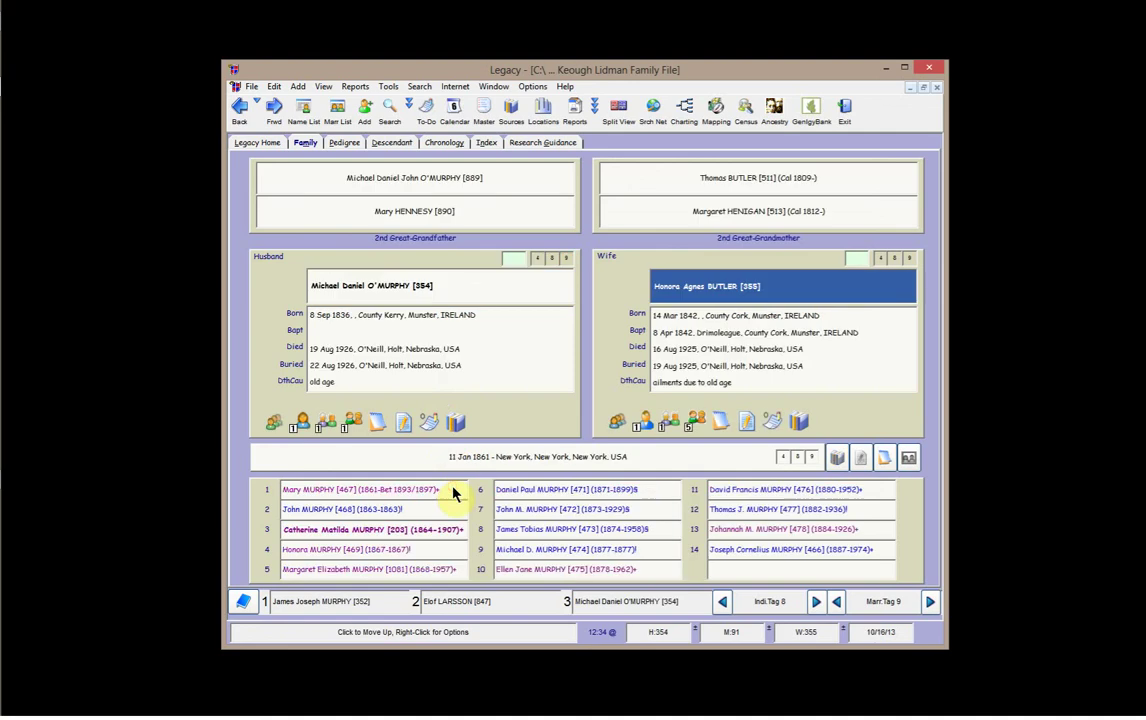
pyautogui.click(738, 528)
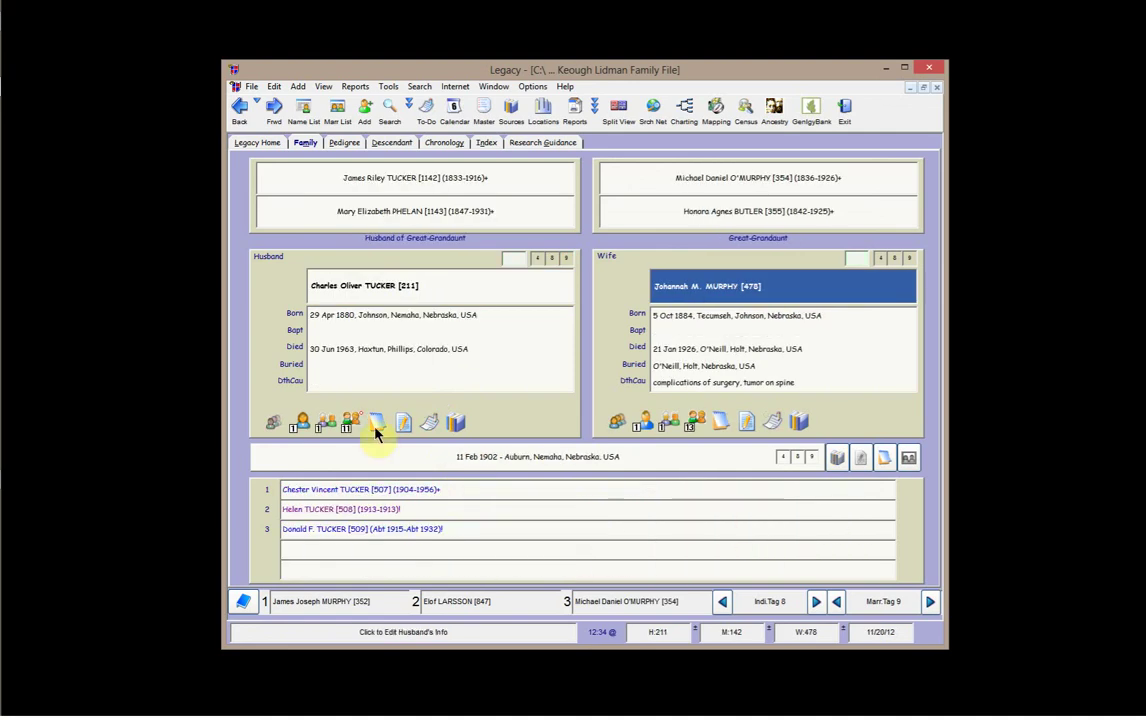